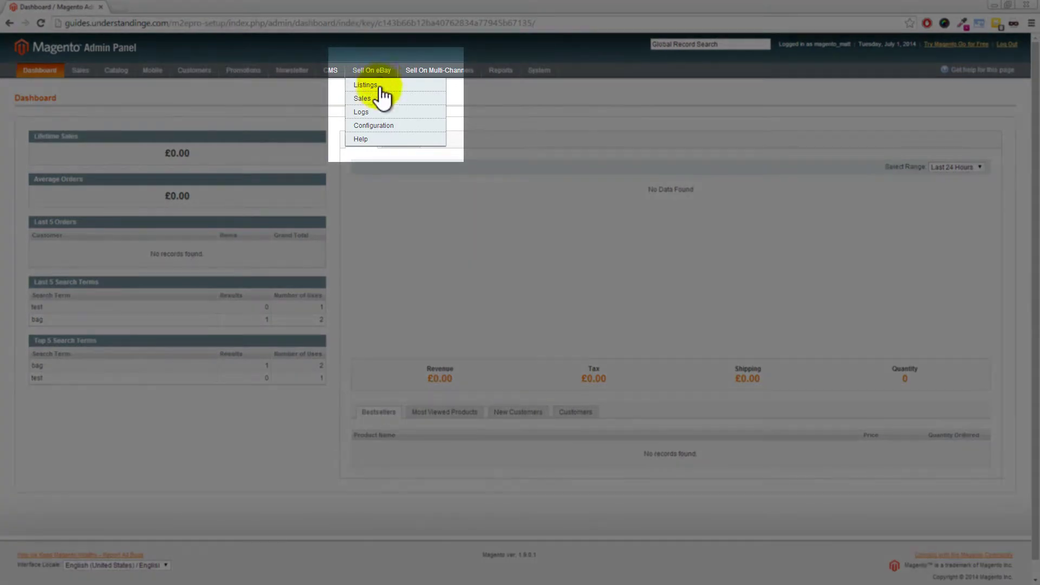
- Open the M2E Pro eBay Configuration page from the Sell On eBay menu
left_click(375, 124)
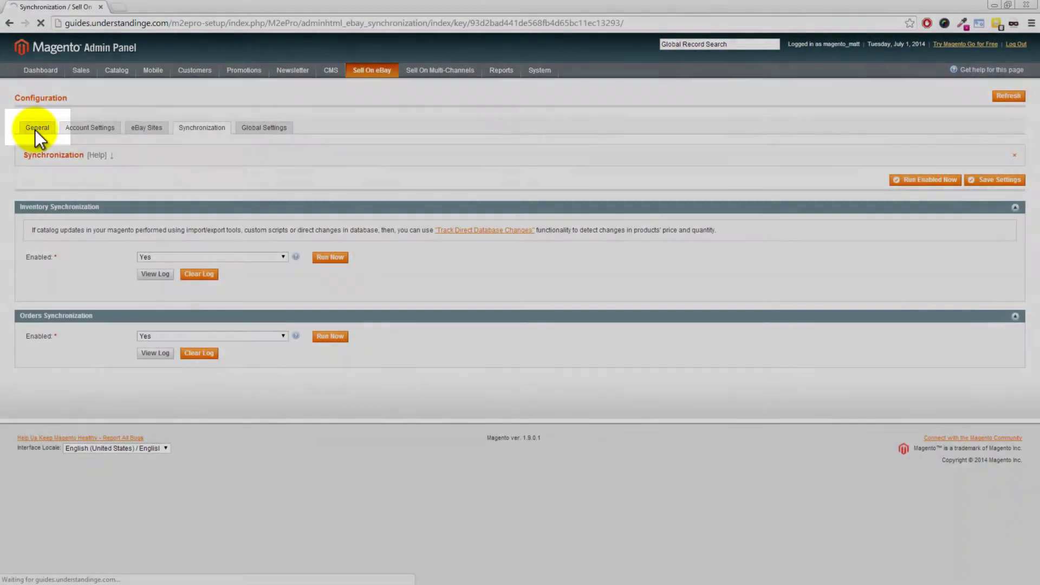
- On the General settings, change the configuration Mode from Simple to Advanced
left_click(38, 128)
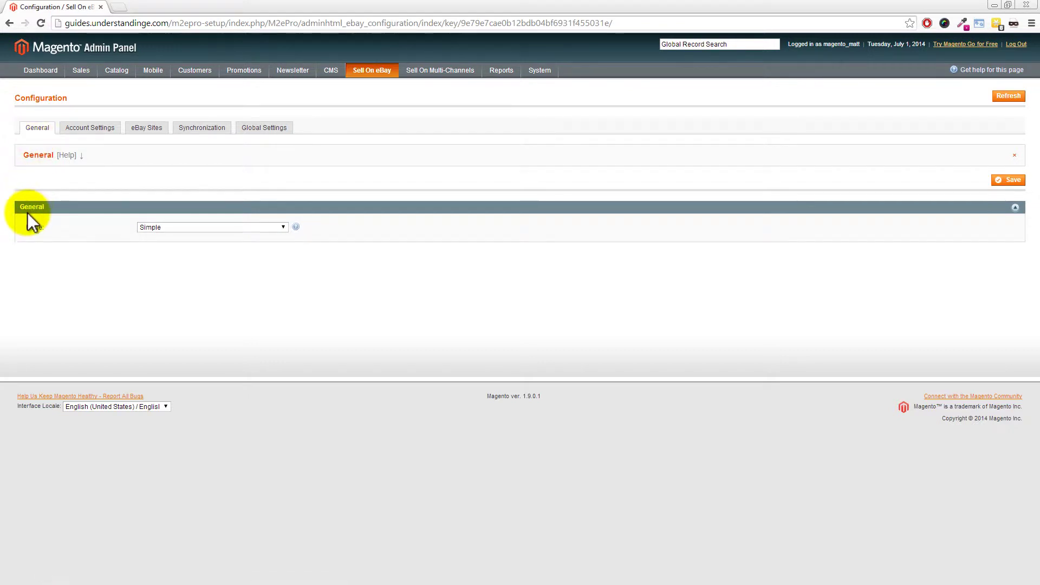
left_click(169, 228)
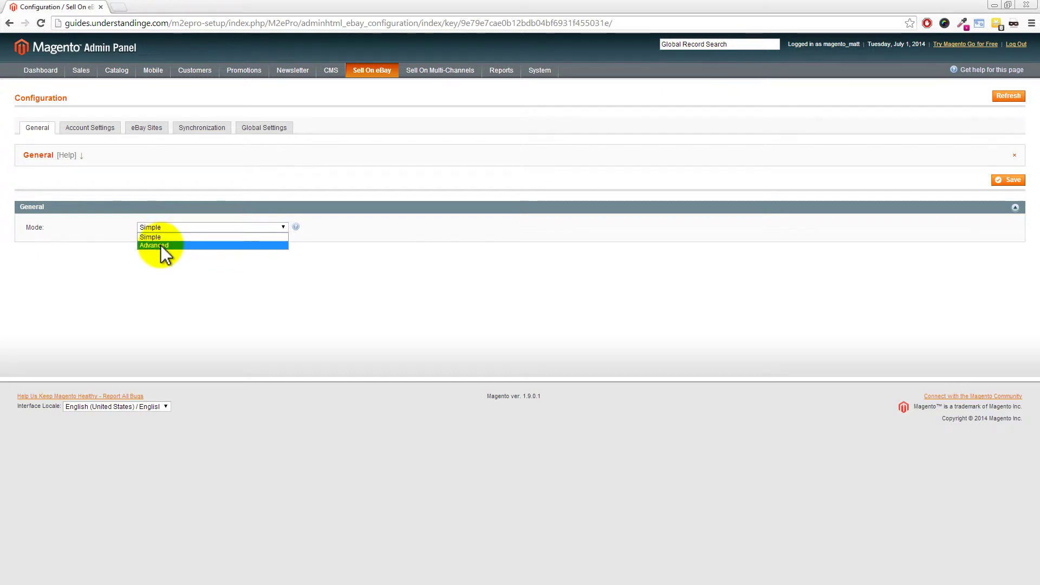
left_click(160, 245)
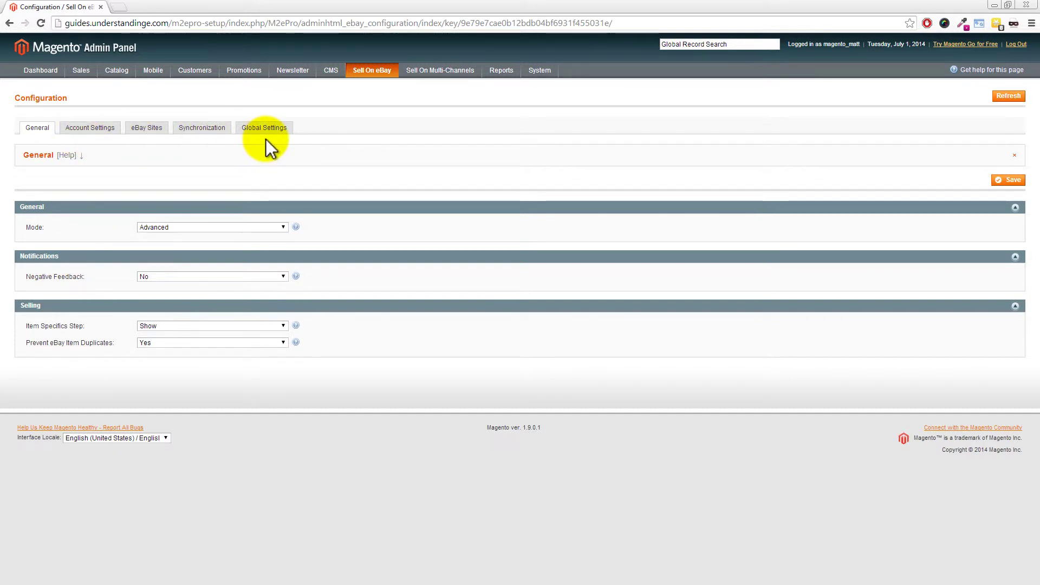
- Save the General settings with Advanced mode selected
left_click(1010, 179)
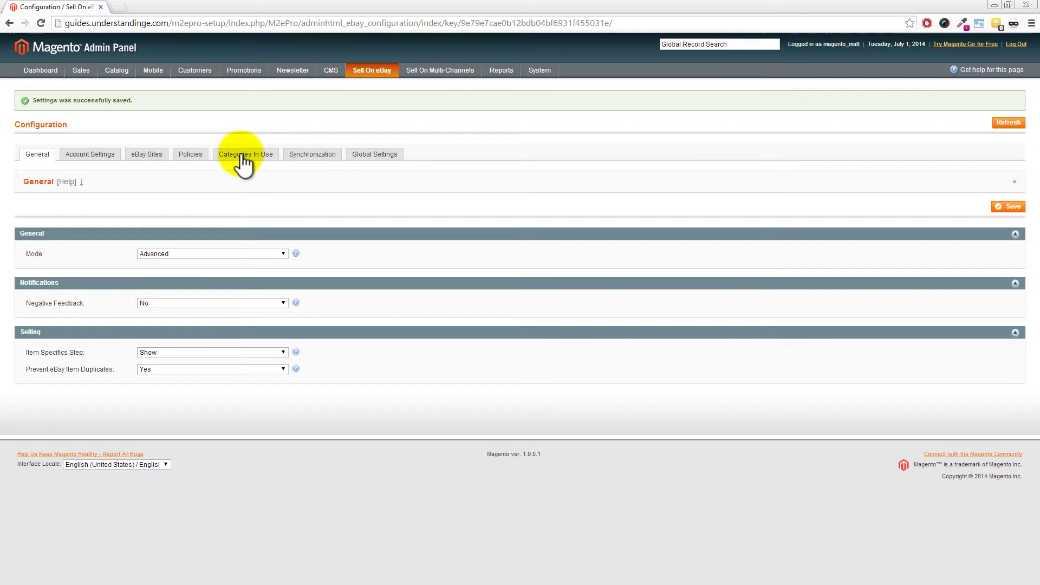
- Check the empty Policies list, then view the two active Categories In Use, Toasters and Tapes
left_click(191, 154)
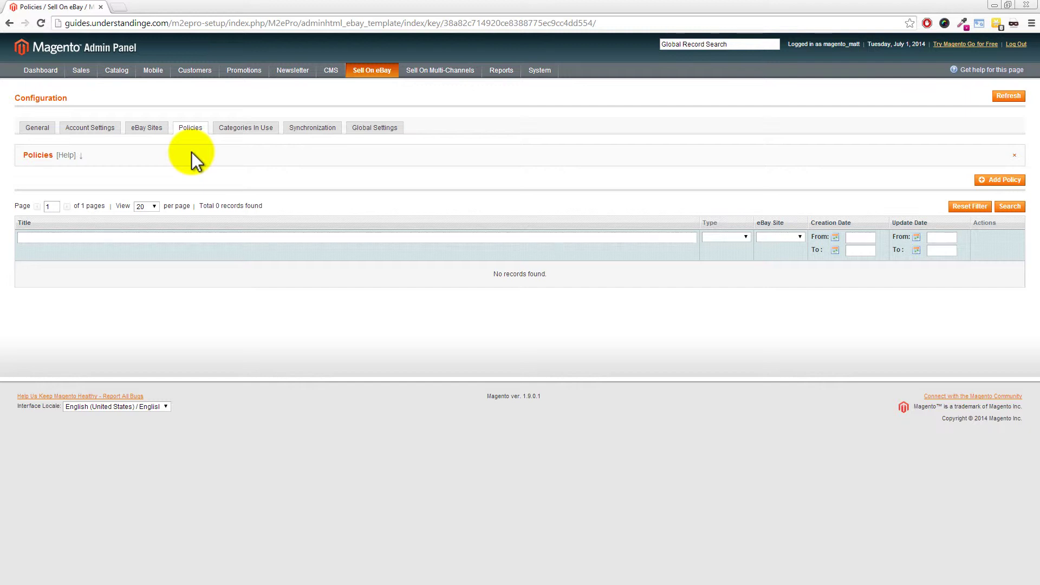
left_click(242, 128)
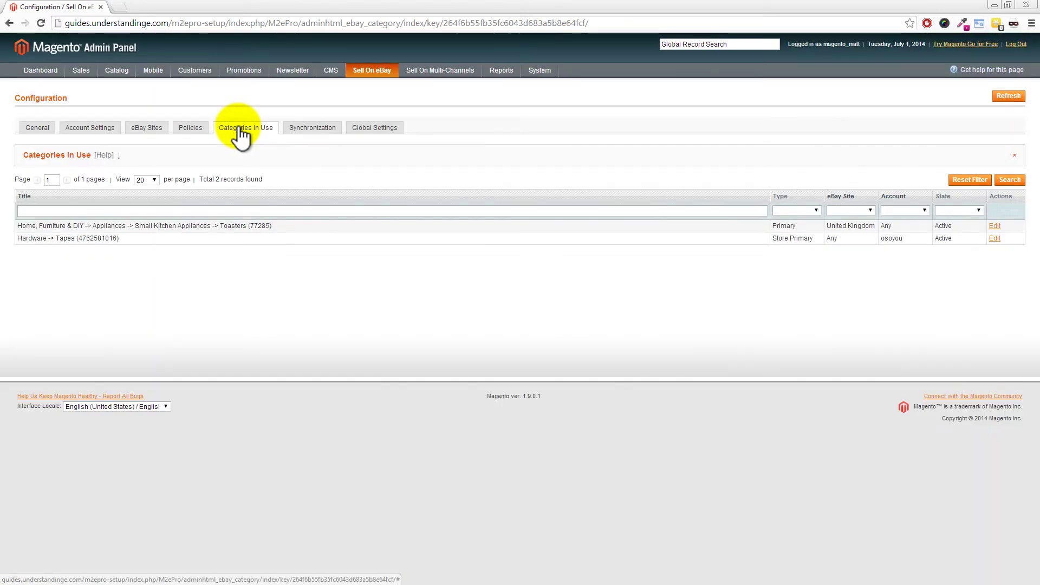